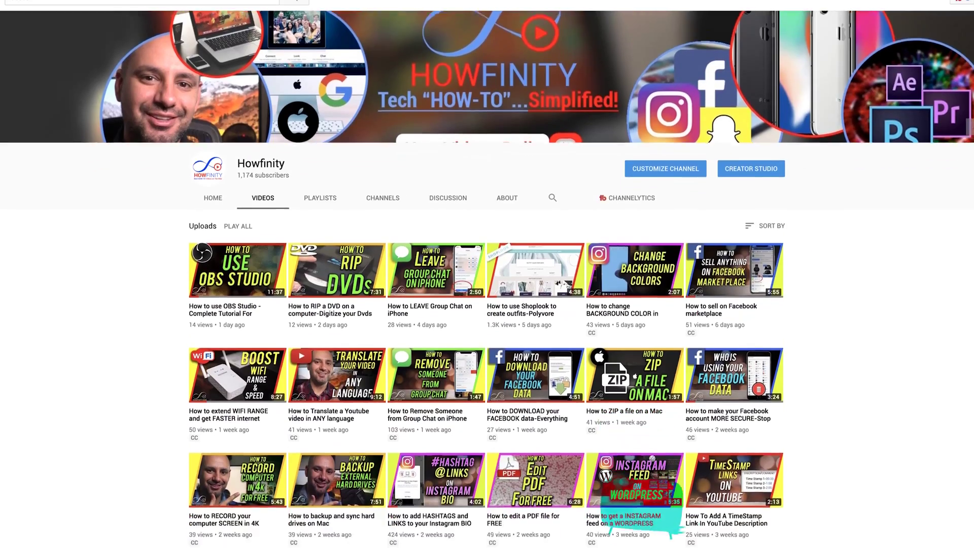
{"action": "scroll", "coordinate": [486, 279], "scroll_direction": "down", "scroll_amount": 3}
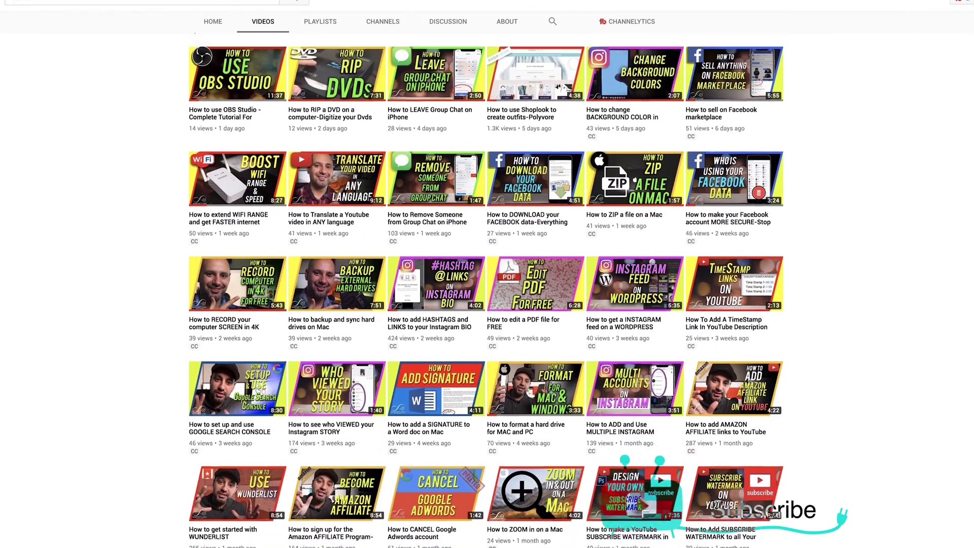
{"action": "scroll", "coordinate": [487, 289], "scroll_direction": "down", "scroll_amount": 3}
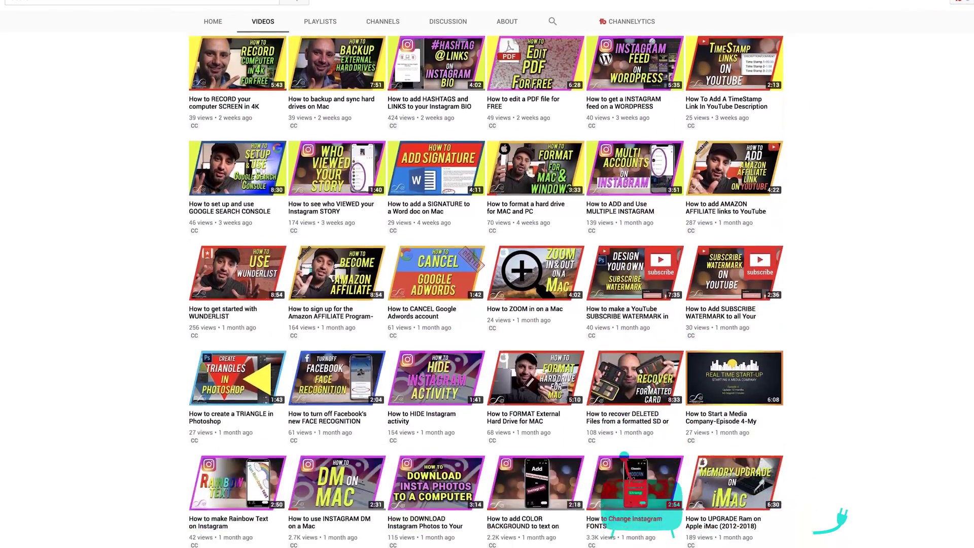
{"action": "scroll", "coordinate": [487, 289], "scroll_direction": "down", "scroll_amount": 5}
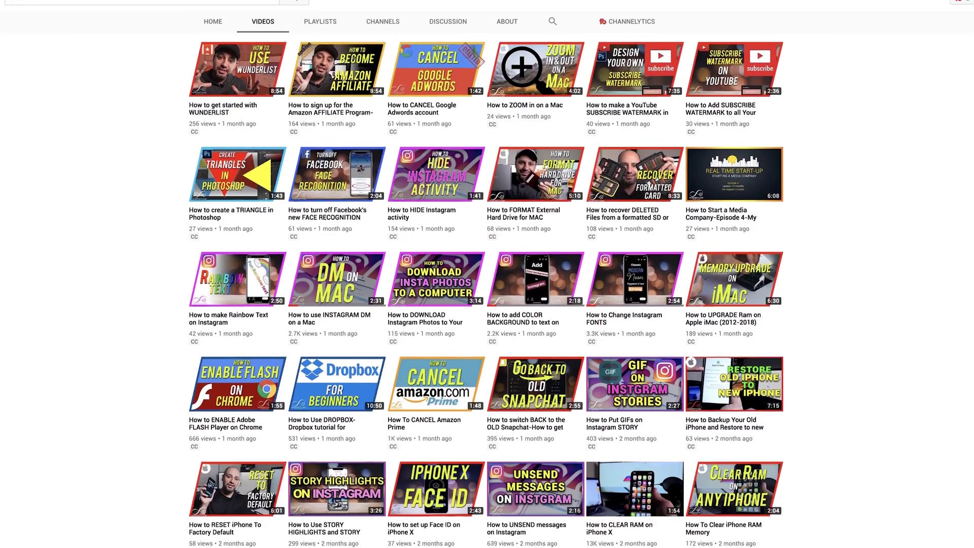
{"action": "scroll", "coordinate": [486, 289], "scroll_direction": "down", "scroll_amount": 6}
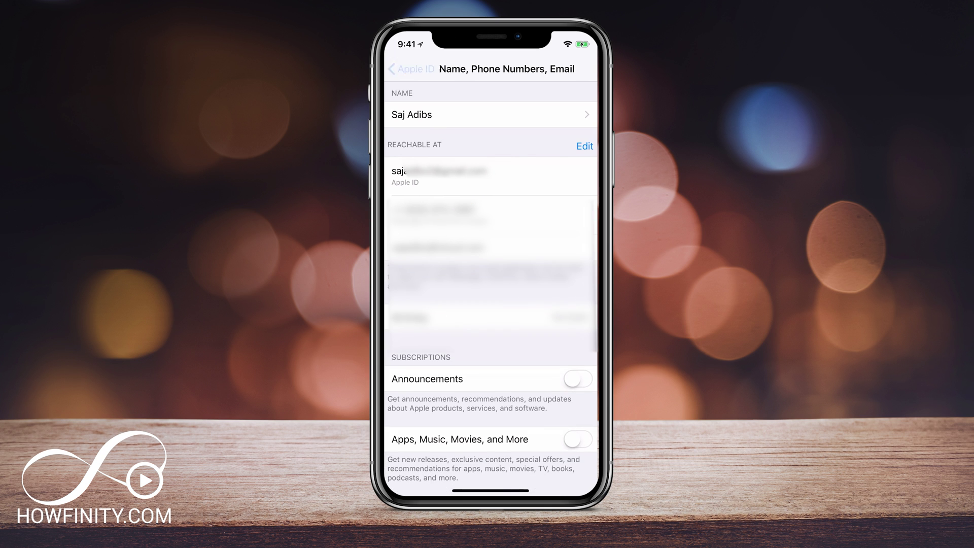
Step: Enter the Apple ID password to confirm signing out of the iPhone
{"action": "scroll", "coordinate": [490, 289], "scroll_direction": "down", "scroll_amount": 5}
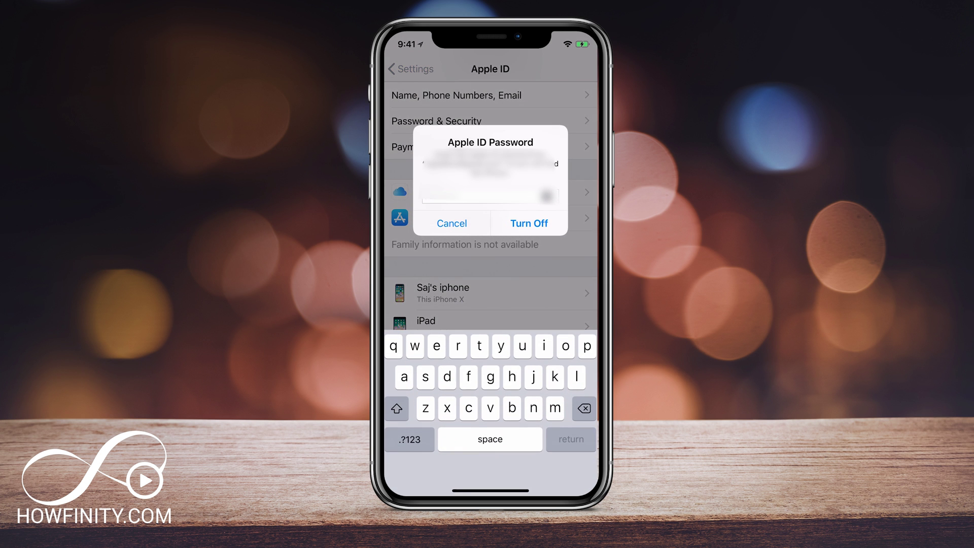
{"action": "key", "text": "Return"}
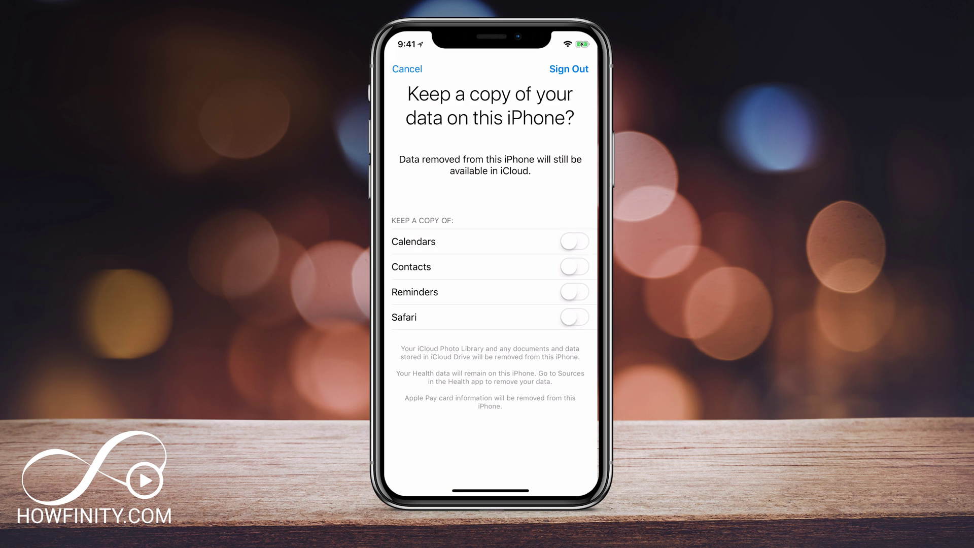
Step: Leave Calendars, Contacts, Reminders and Safari keep-a-copy toggles all switched off
{"action": "left_click", "coordinate": [574, 241]}
{"action": "left_click", "coordinate": [574, 266]}
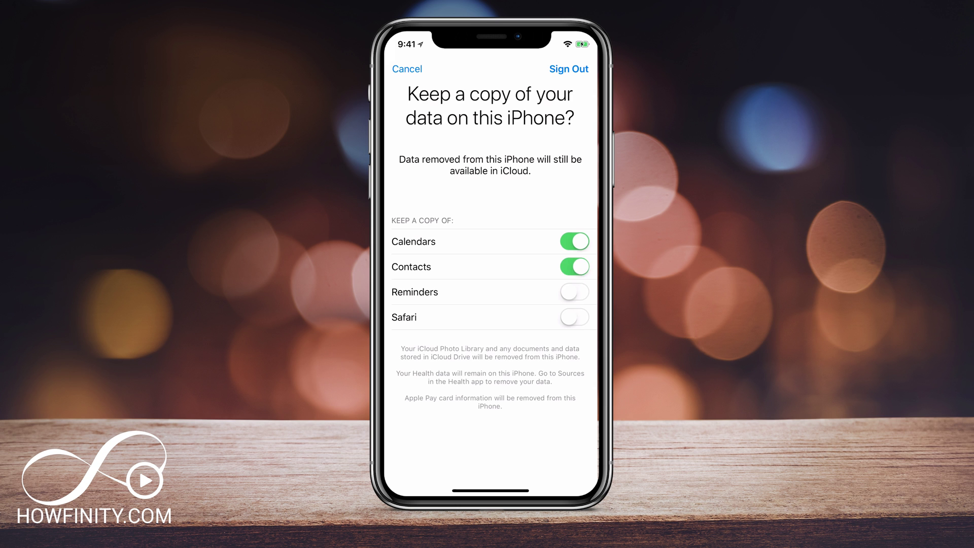
{"action": "left_click", "coordinate": [574, 317]}
{"action": "left_click", "coordinate": [574, 292]}
{"action": "left_click", "coordinate": [574, 292]}
{"action": "left_click", "coordinate": [574, 317]}
{"action": "left_click", "coordinate": [574, 266]}
{"action": "left_click", "coordinate": [574, 241]}
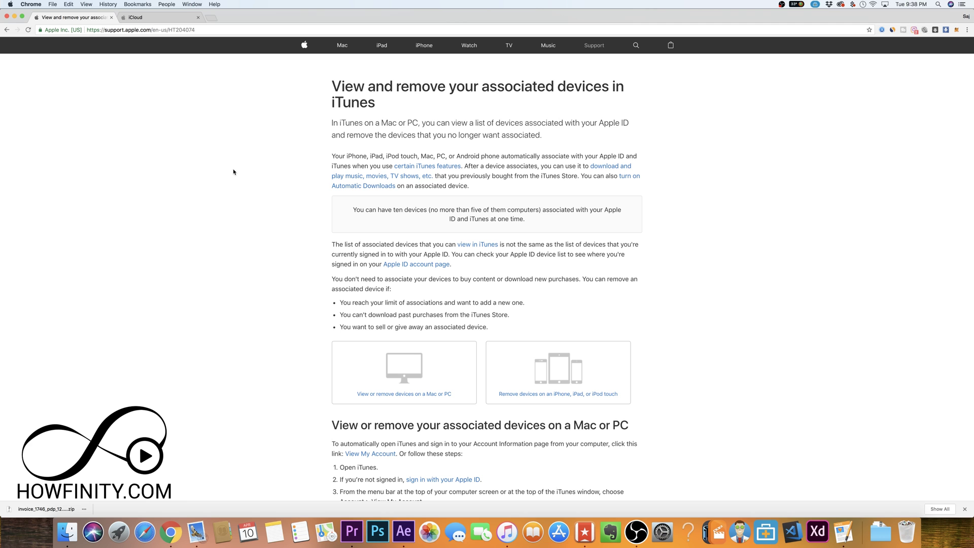
Step: Skim the 'View and remove your associated devices in iTunes' article, then return to iCloud
{"action": "scroll", "coordinate": [233, 172], "scroll_direction": "down", "scroll_amount": 15}
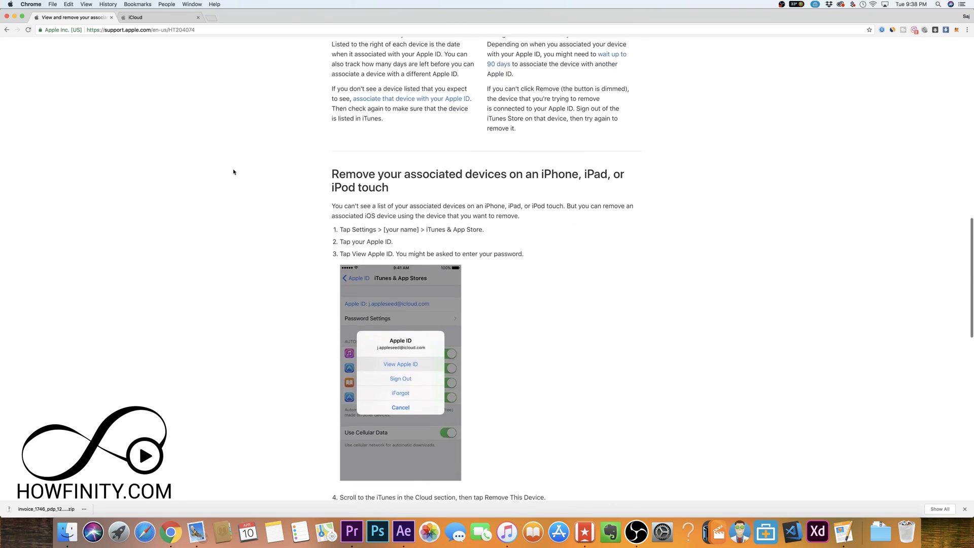
{"action": "scroll", "coordinate": [233, 172], "scroll_direction": "down", "scroll_amount": 5}
{"action": "scroll", "coordinate": [228, 162], "scroll_direction": "up", "scroll_amount": 15}
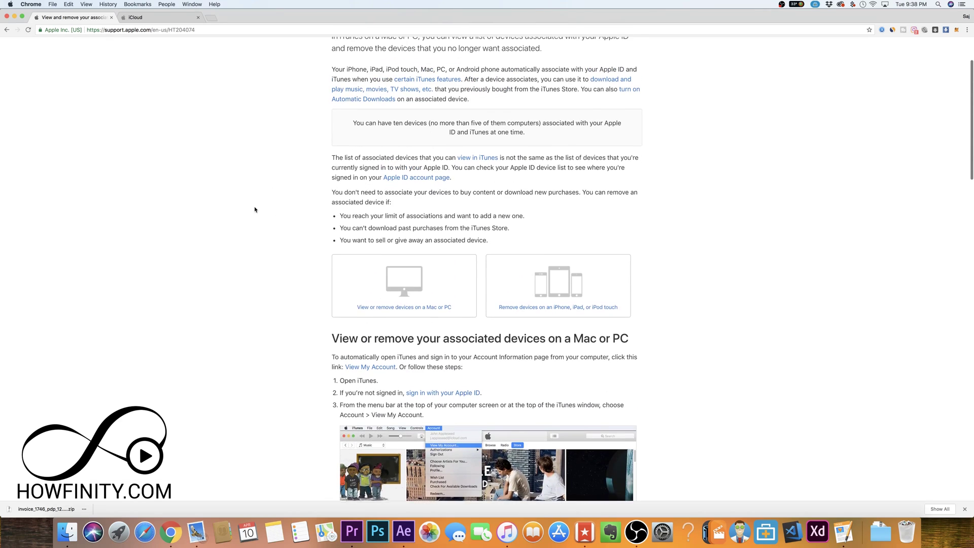
{"action": "scroll", "coordinate": [255, 209], "scroll_direction": "up", "scroll_amount": 3}
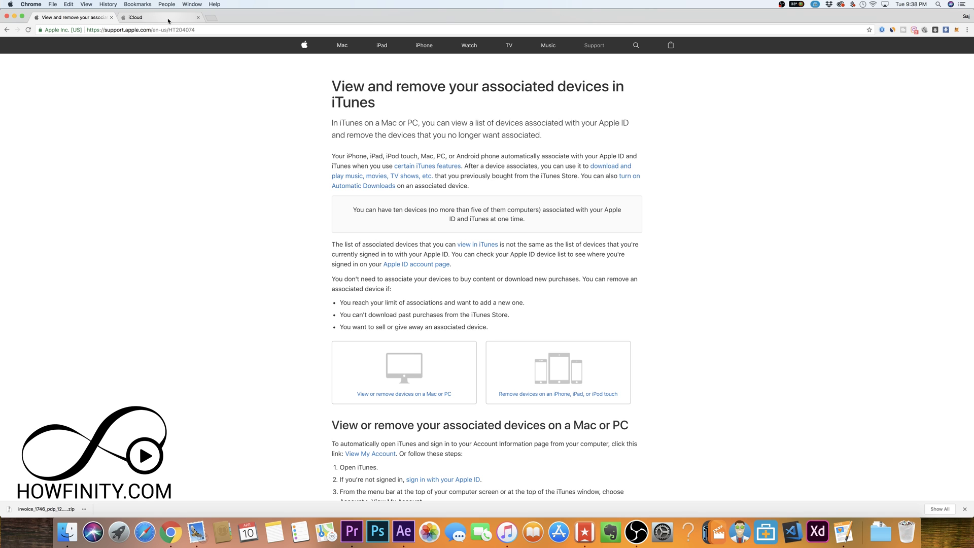
{"action": "left_click", "coordinate": [168, 21]}
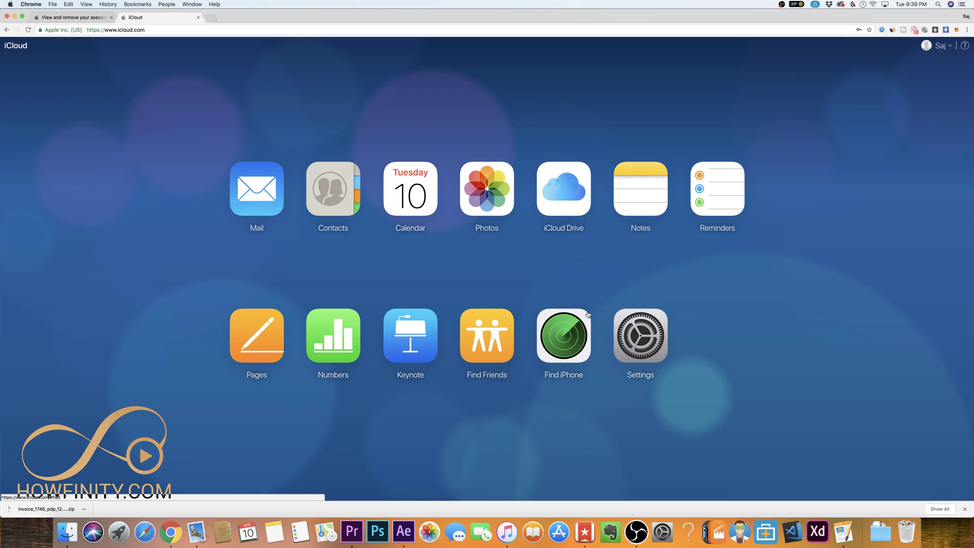
Step: Go from iCloud.com Settings to the Apple ID account management page
{"action": "left_click", "coordinate": [635, 343]}
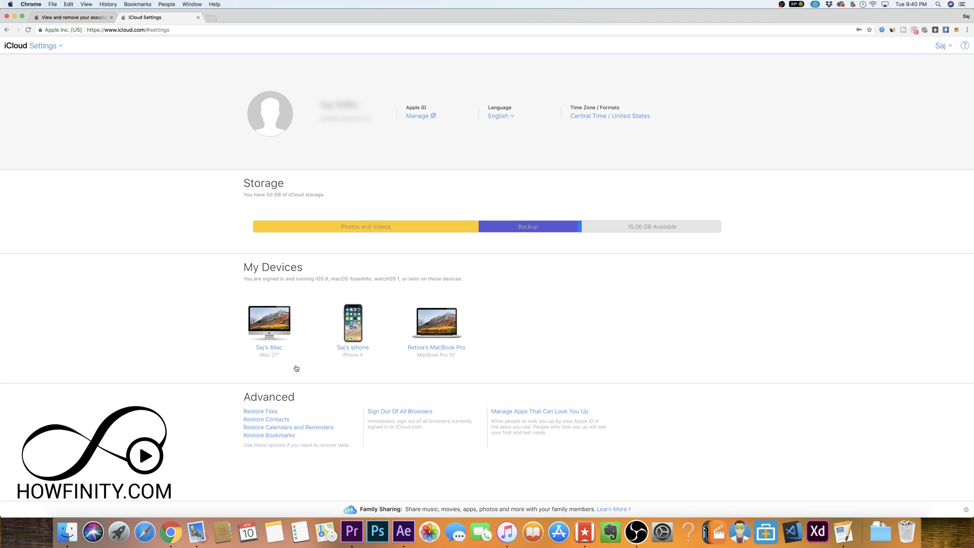
{"action": "left_click", "coordinate": [414, 119]}
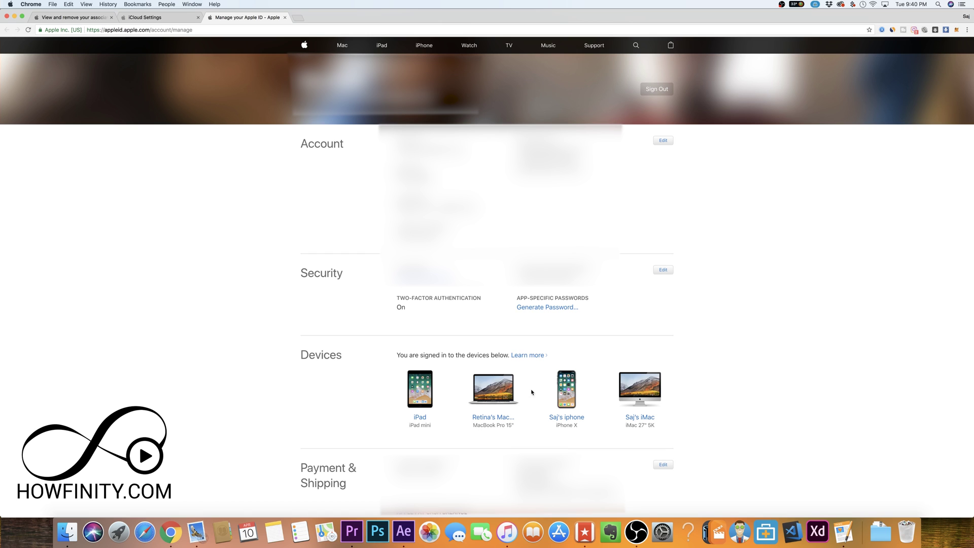
Step: View the iPhone X, MacBook Pro and iPad device details without removing any
{"action": "left_click", "coordinate": [569, 391]}
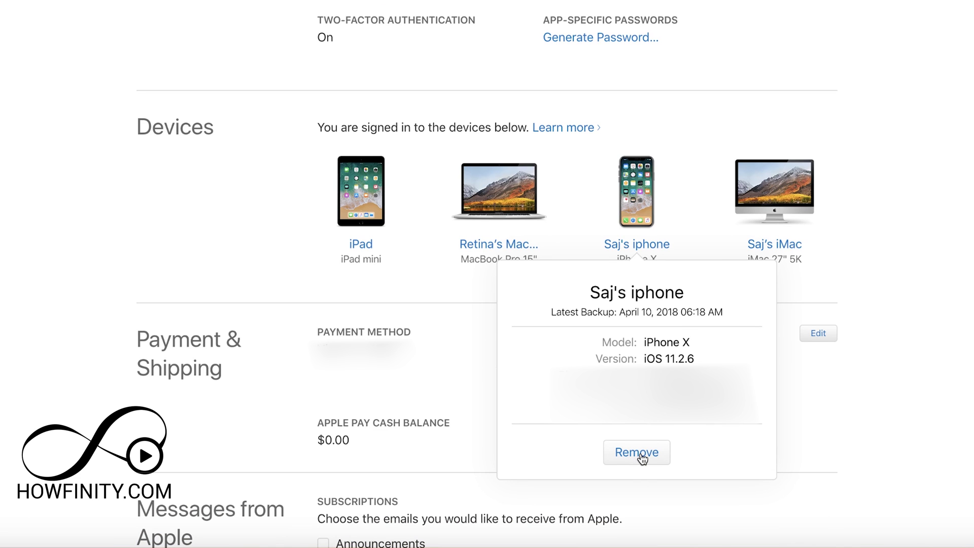
{"action": "left_click", "coordinate": [578, 152]}
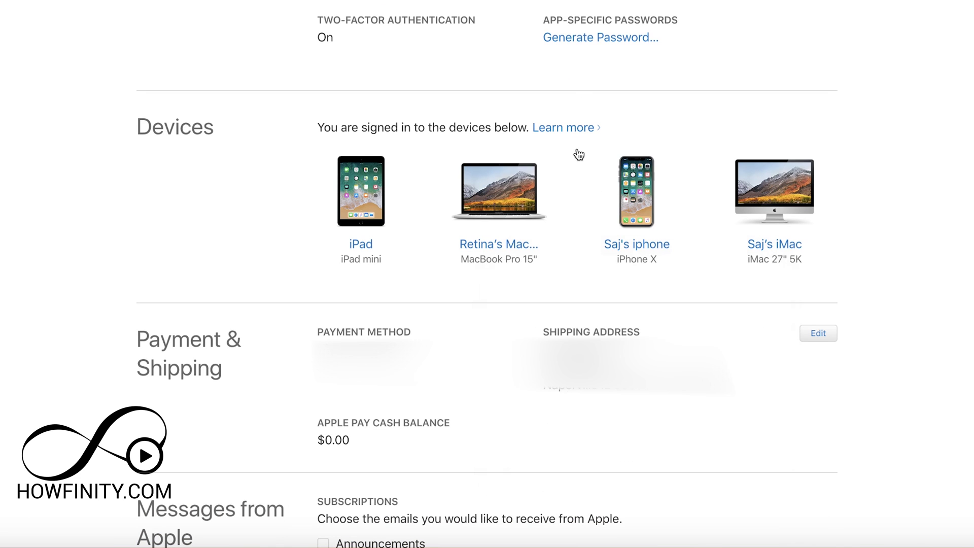
{"action": "left_click", "coordinate": [488, 212]}
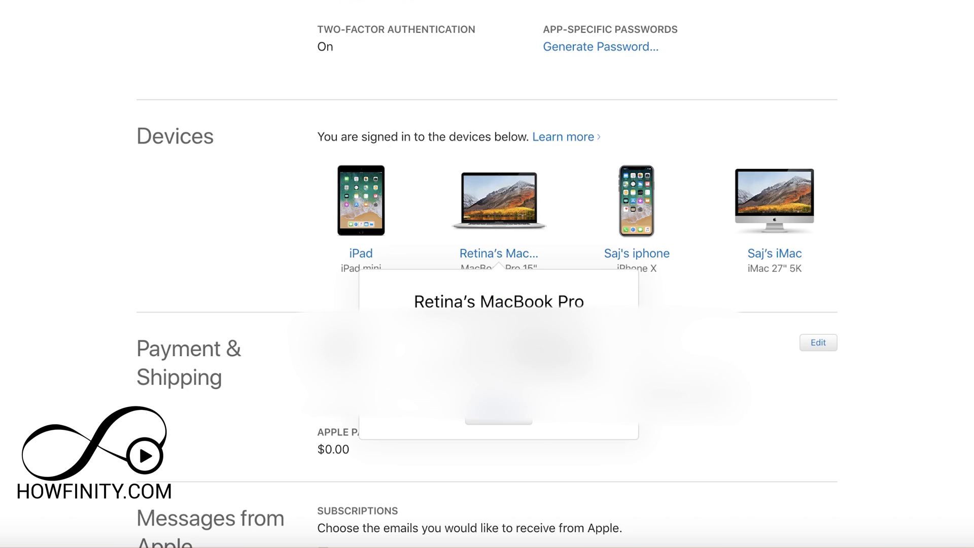
{"action": "left_click", "coordinate": [408, 223]}
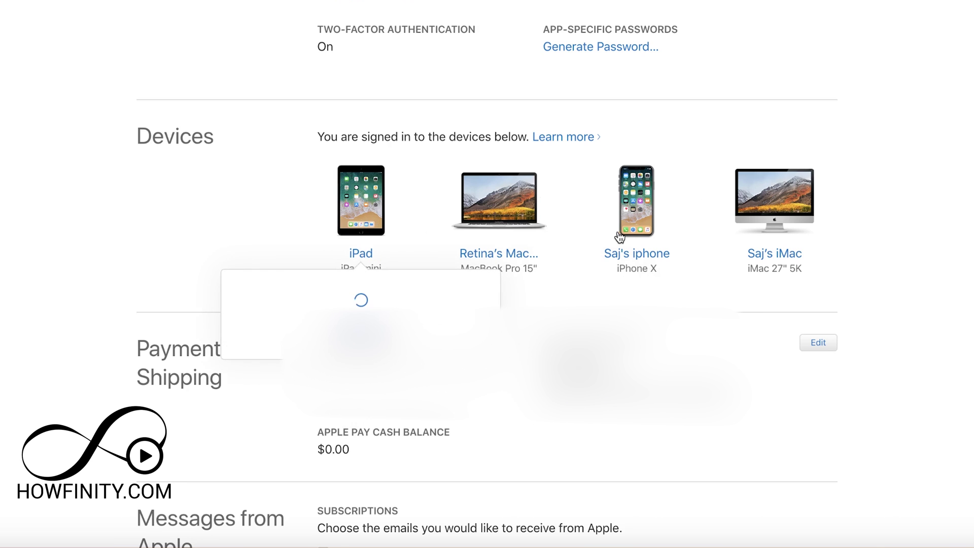
{"action": "left_click", "coordinate": [170, 211]}
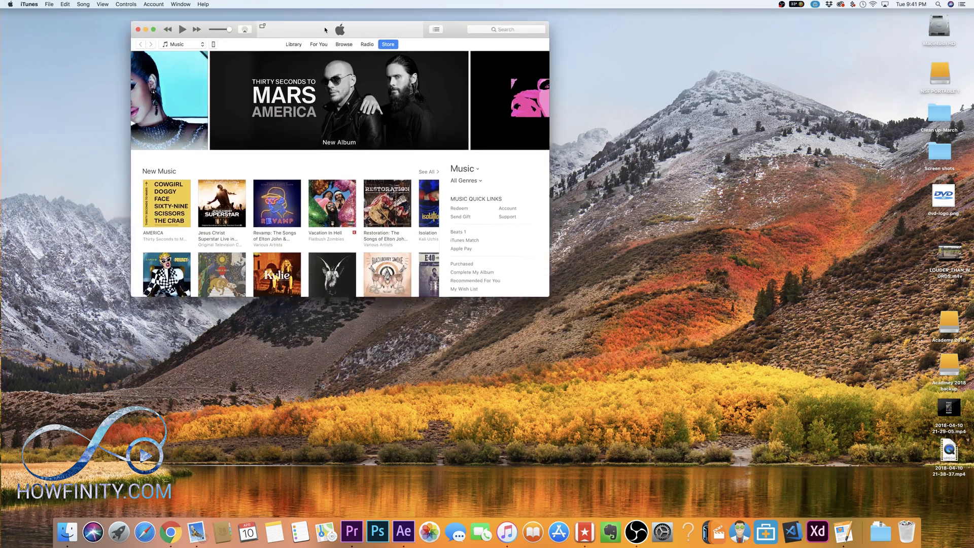
Step: Enlarge the iTunes window and reach Manage Devices via the Apple ID account information
{"action": "left_click_drag", "start_coordinate": [552, 297], "coordinate": [535, 286]}
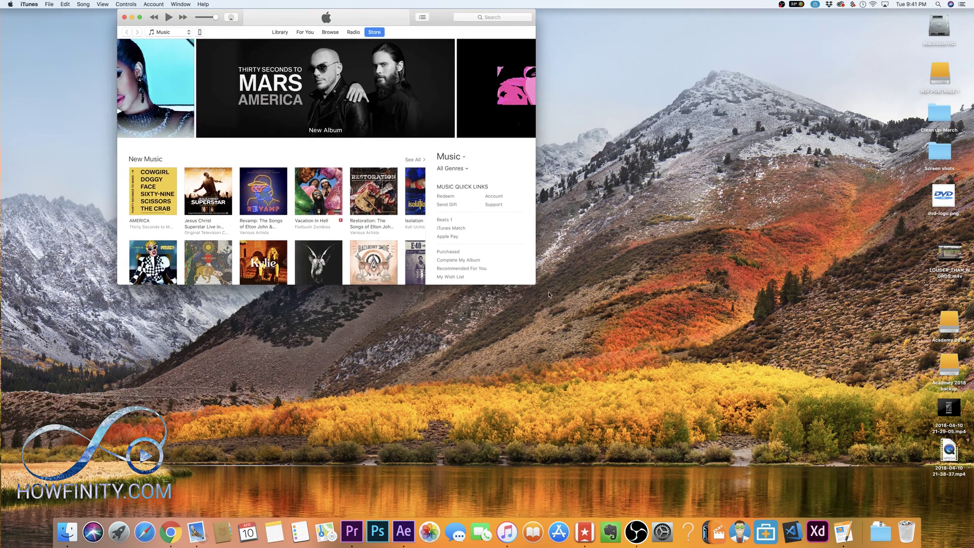
{"action": "left_click", "coordinate": [139, 17]}
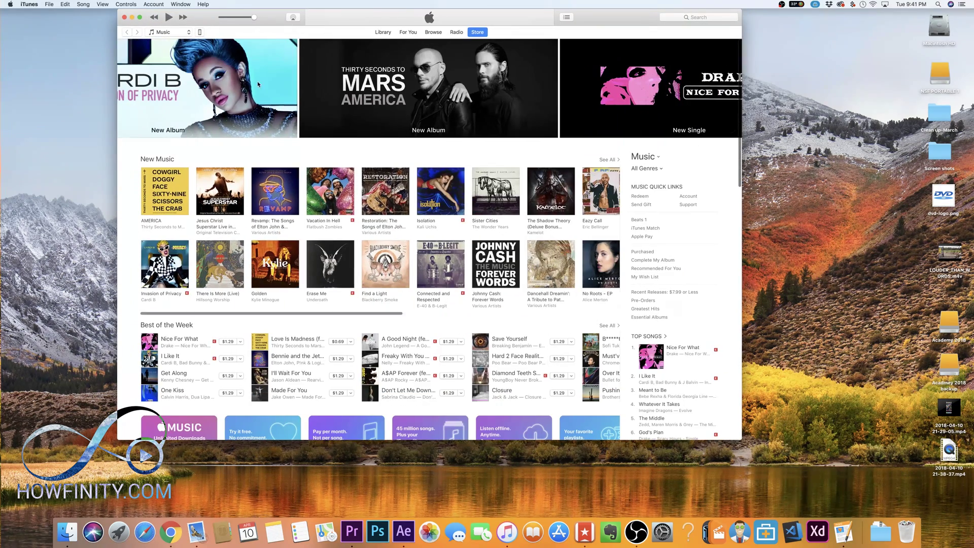
{"action": "left_click", "coordinate": [152, 4]}
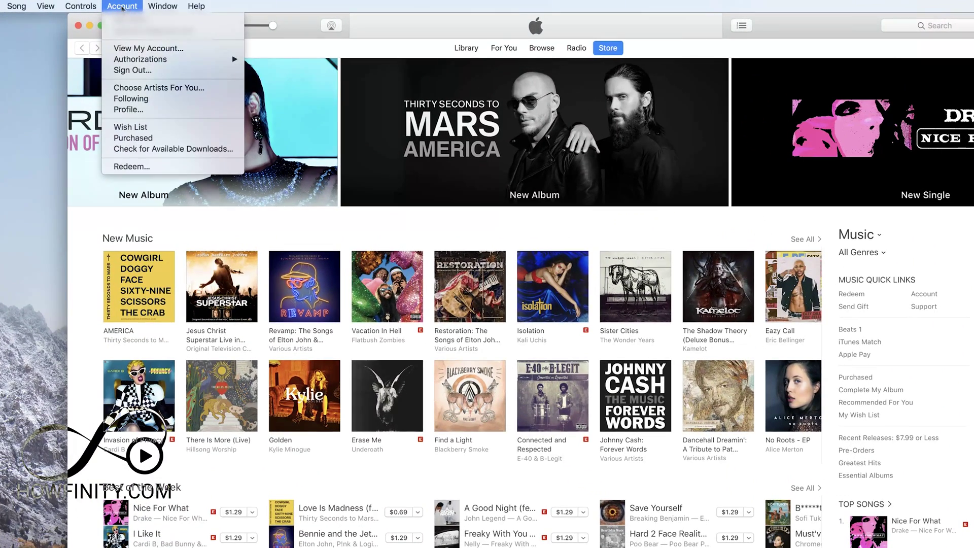
{"action": "left_click", "coordinate": [169, 49]}
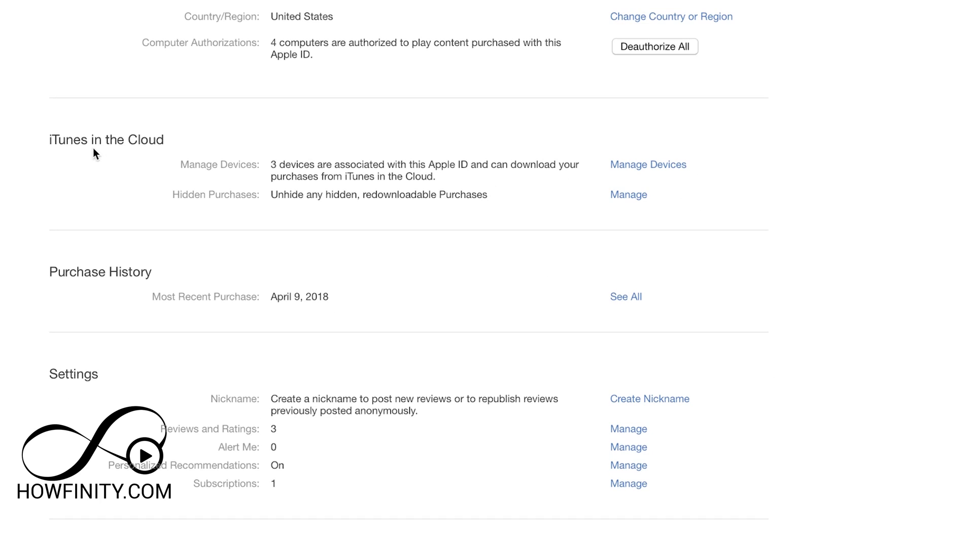
{"action": "left_click", "coordinate": [635, 170]}
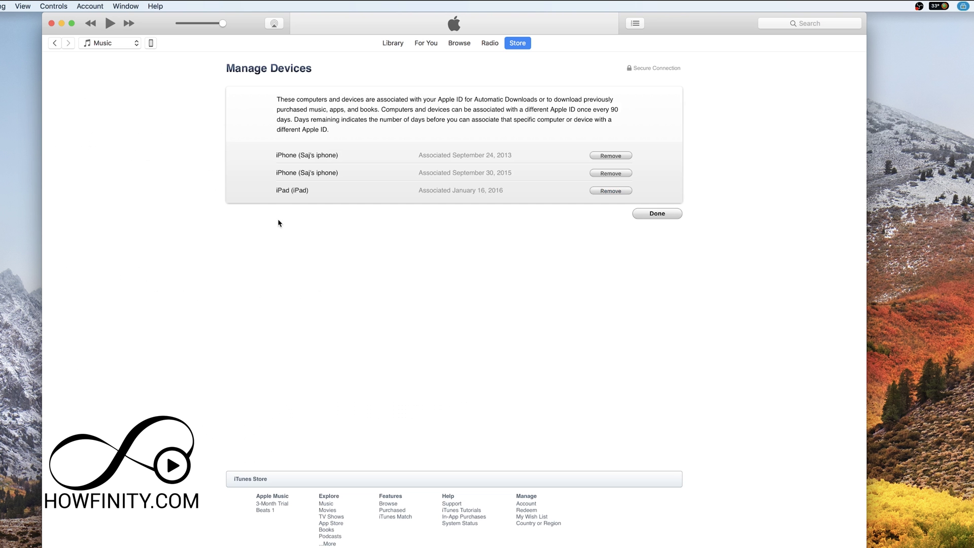